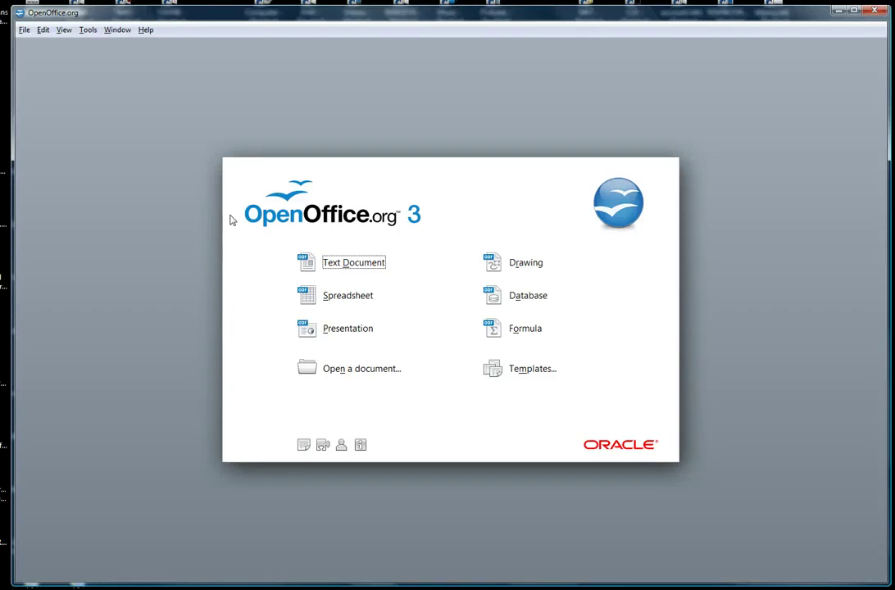
# Step: Create a new blank spreadsheet and practice selecting D9:J9 and D12:D29
pyautogui.click(336, 299)
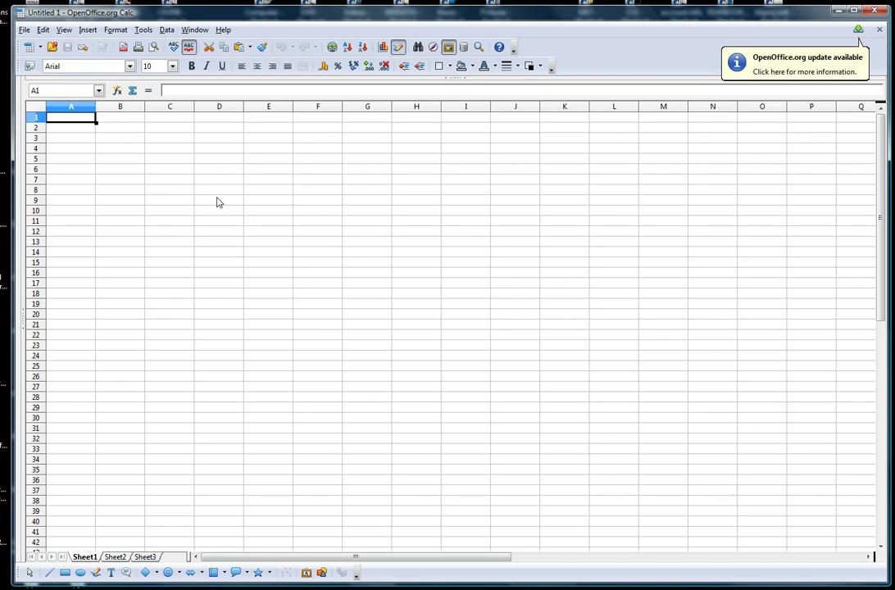
pyautogui.moveTo(217, 202); pyautogui.dragTo(500, 203)
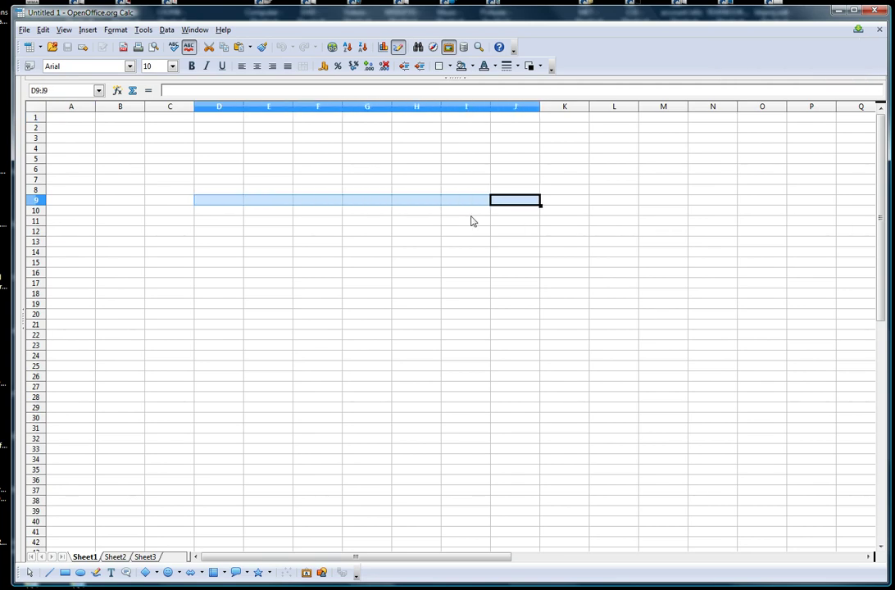
pyautogui.click(175, 234)
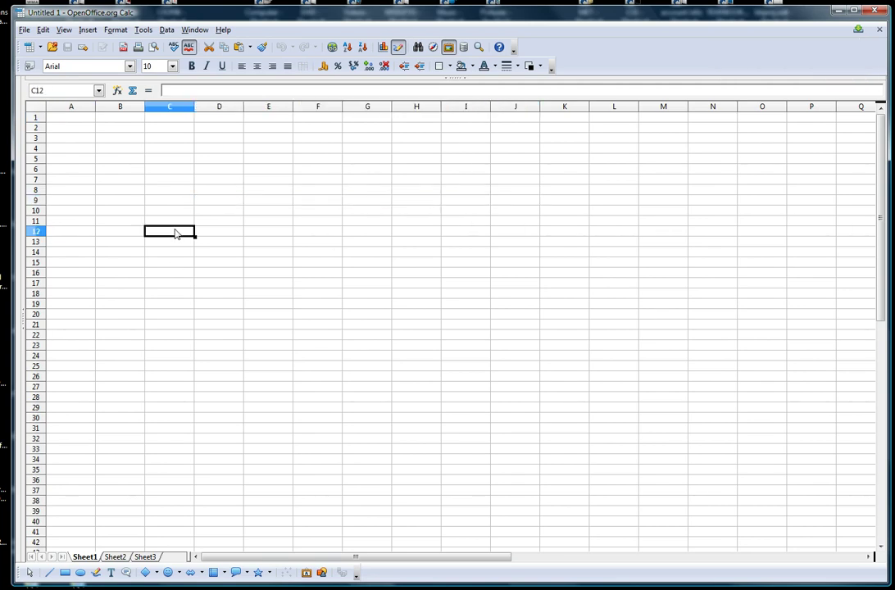
pyautogui.moveTo(203, 232); pyautogui.dragTo(219, 414)
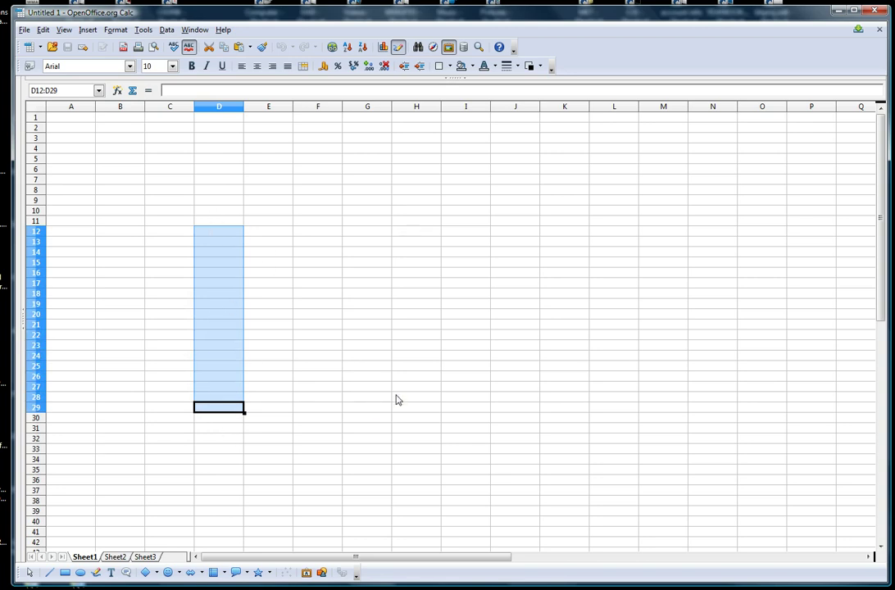
# Step: Make G18 the active cell and zoom in on the grid with Ctrl+scroll
pyautogui.click(352, 293)
pyautogui.scroll(5, 326, 311)
pyautogui.scroll(1, 326, 310)
pyautogui.scroll(1, 327, 310)
pyautogui.scroll(1, 322, 307)
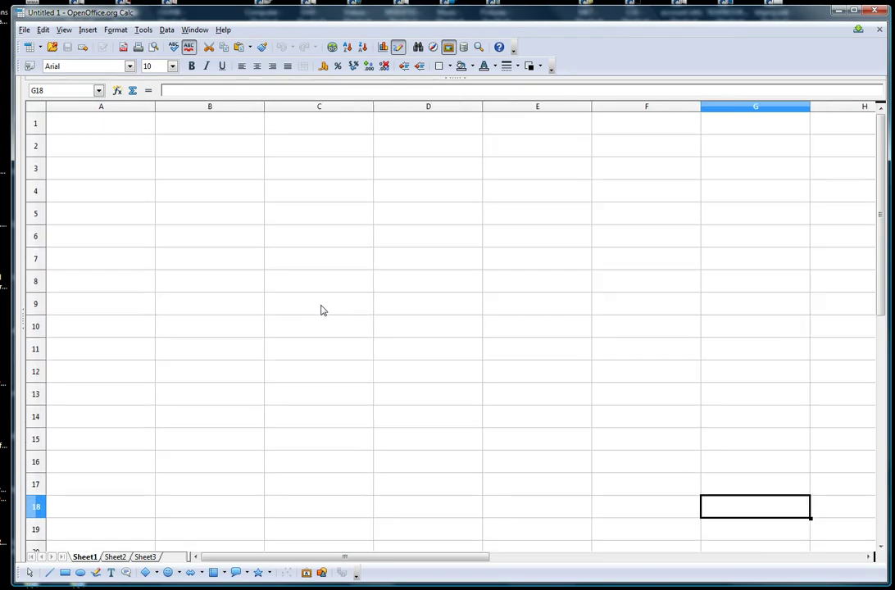
pyautogui.scroll(1, 322, 310)
pyautogui.scroll(1, 322, 315)
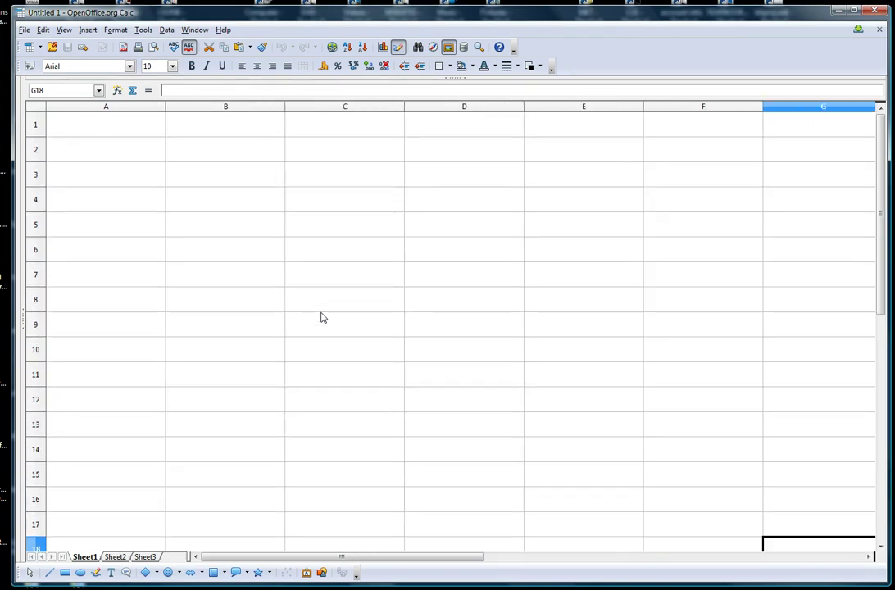
# Step: Enter the formula +2+5 in C4 so it shows 7
pyautogui.click(321, 204)
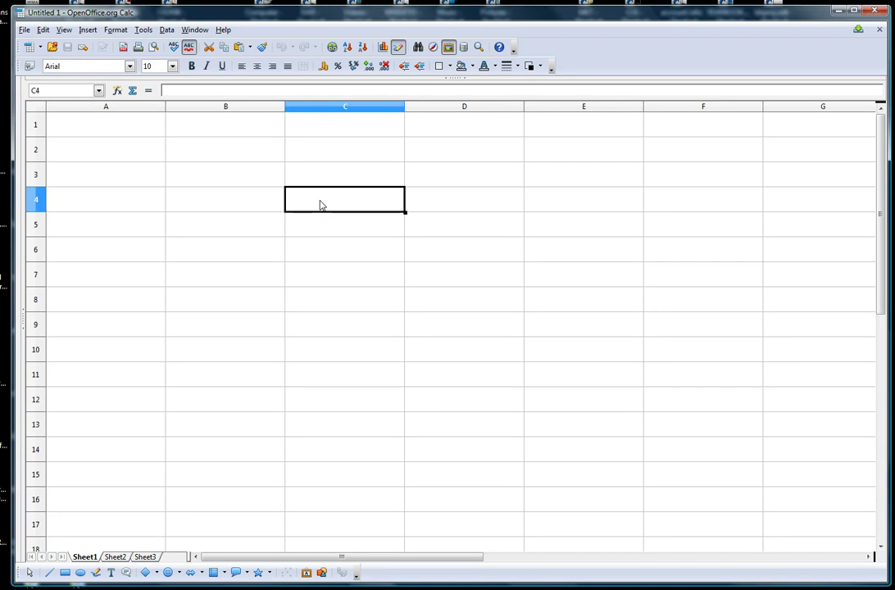
pyautogui.write('+')
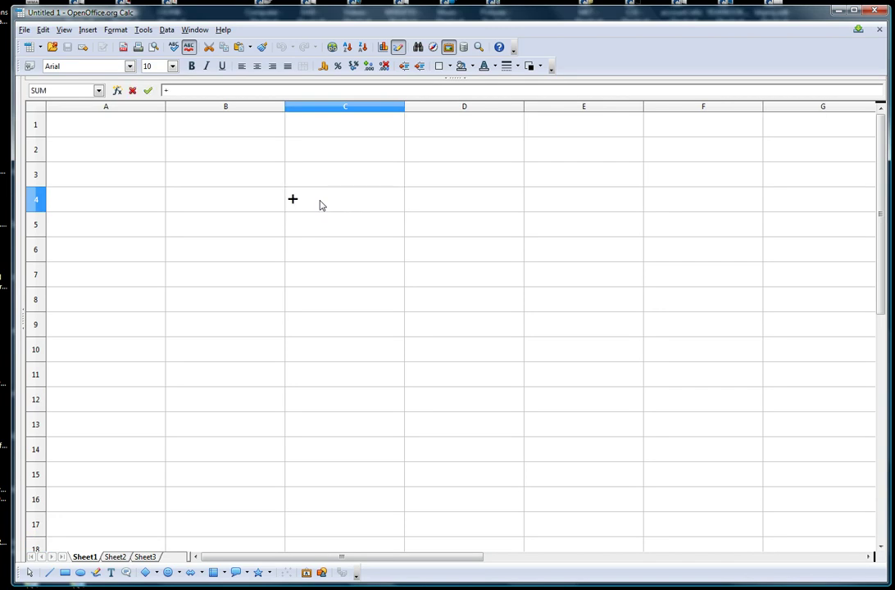
pyautogui.write('2+5')
pyautogui.press('Return')
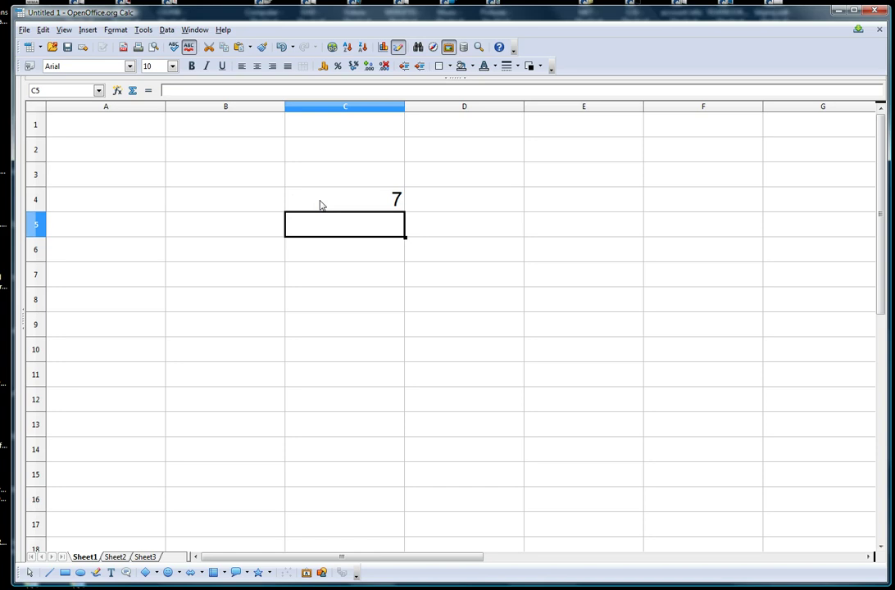
# Step: Try starting + and - reference formulas in C6 and C7, cancelling each with Esc
pyautogui.click(330, 254)
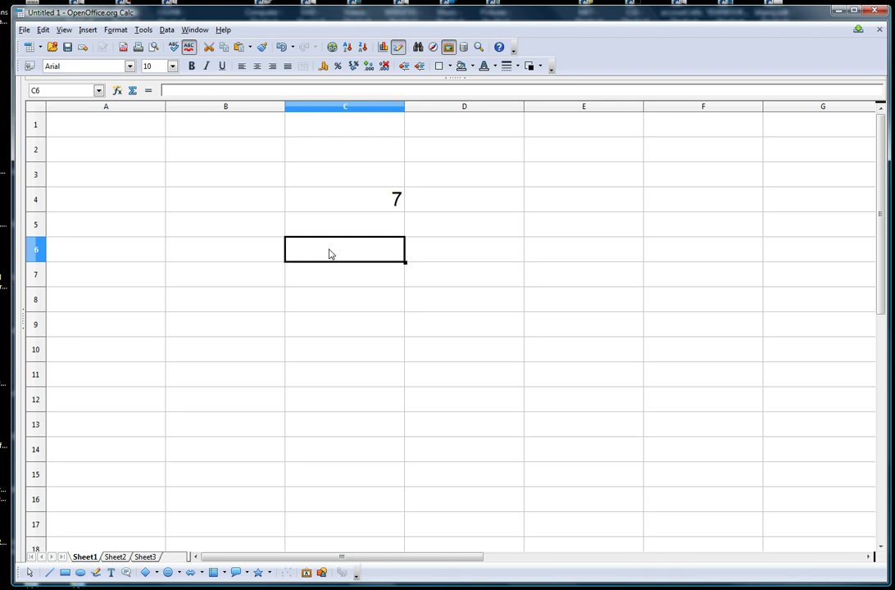
pyautogui.write('+')
pyautogui.press('Down')
pyautogui.press('Escape')
pyautogui.click(324, 280)
pyautogui.write('-')
pyautogui.click(322, 303)
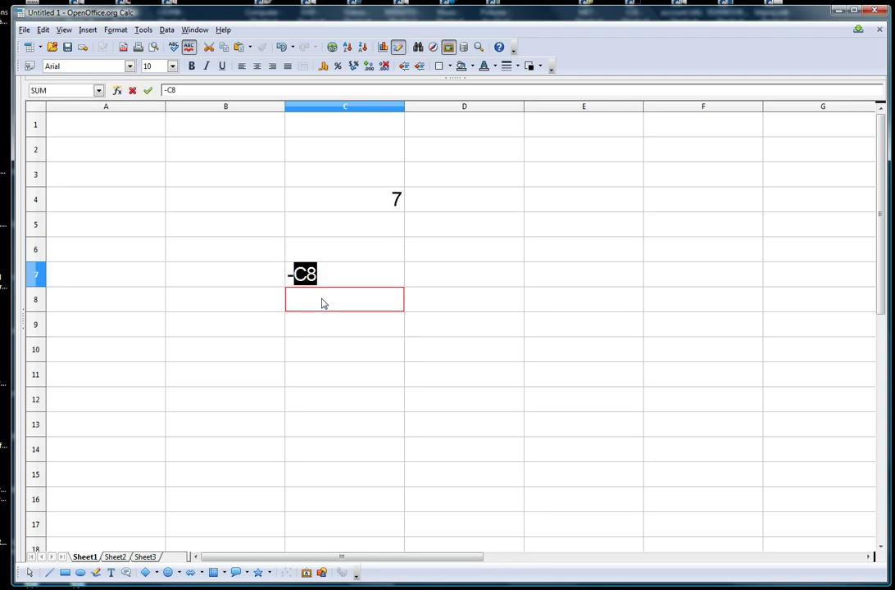
pyautogui.press('Escape')
# Step: Try * and / entries in C8 and C9, cancelling each with Esc
pyautogui.click(321, 306)
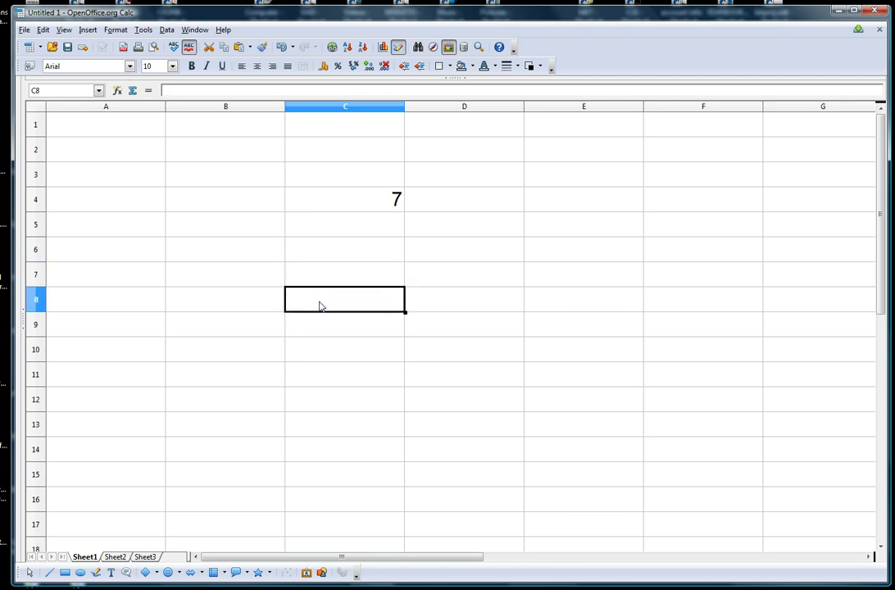
pyautogui.write('*')
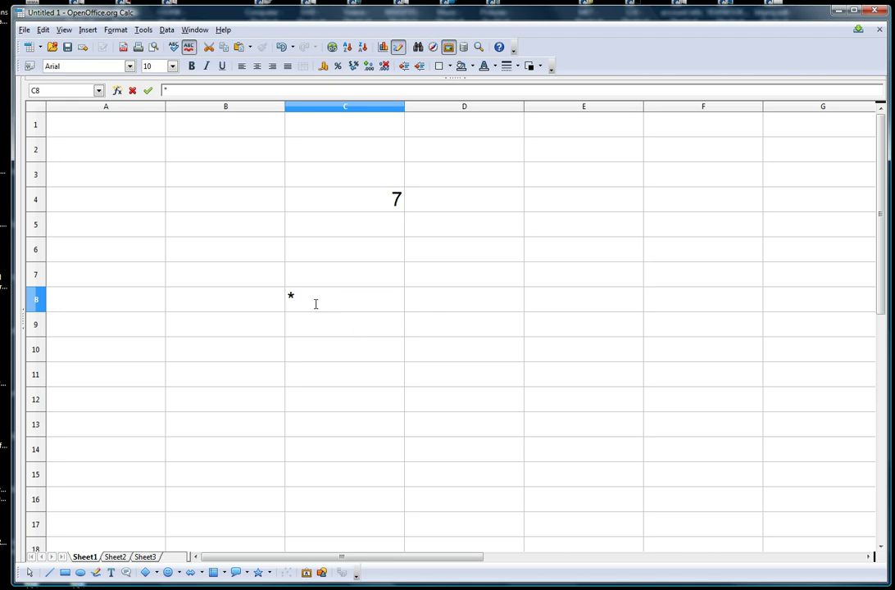
pyautogui.press('Escape')
pyautogui.click(312, 328)
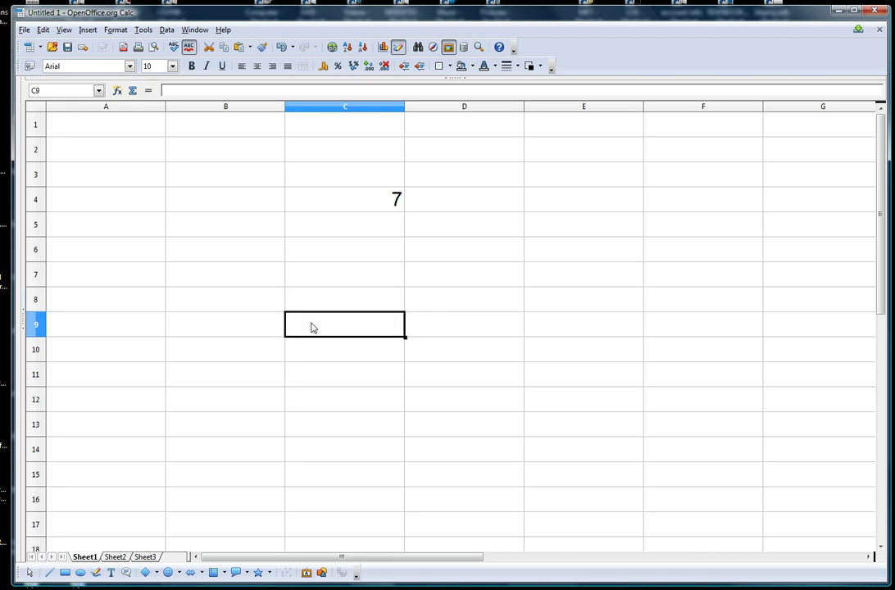
pyautogui.write('/')
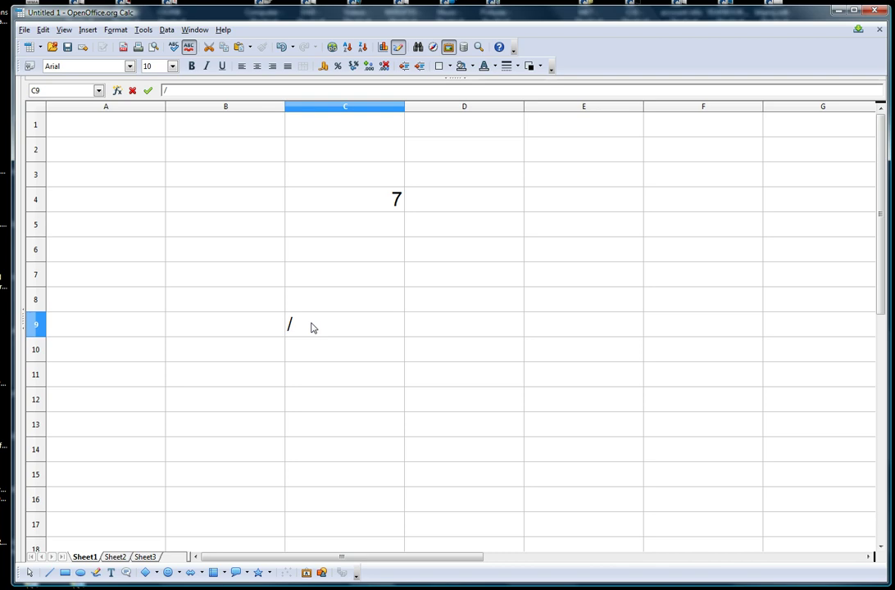
pyautogui.press('Escape')
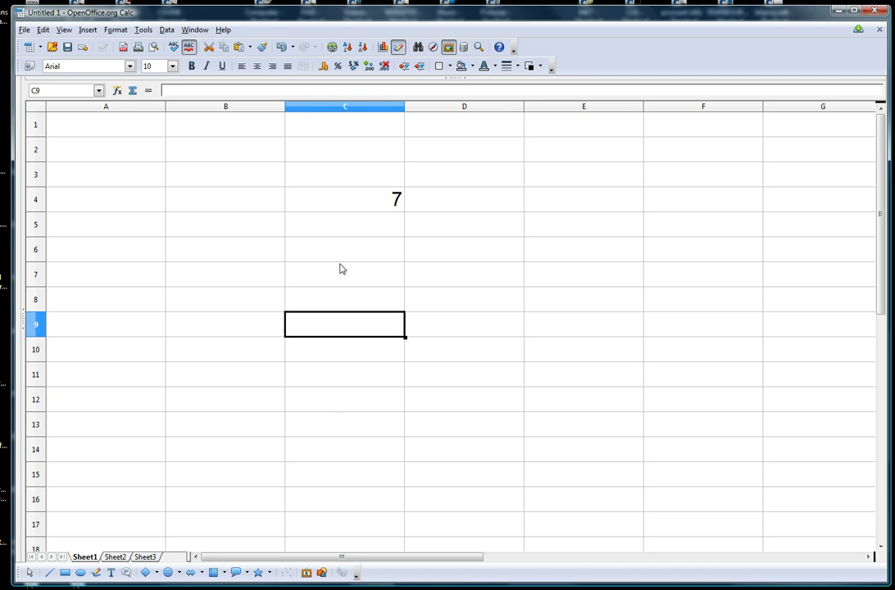
# Step: Enter =9*6 in C7 to show 54, then select C4:C9
pyautogui.click(342, 269)
pyautogui.write('=')
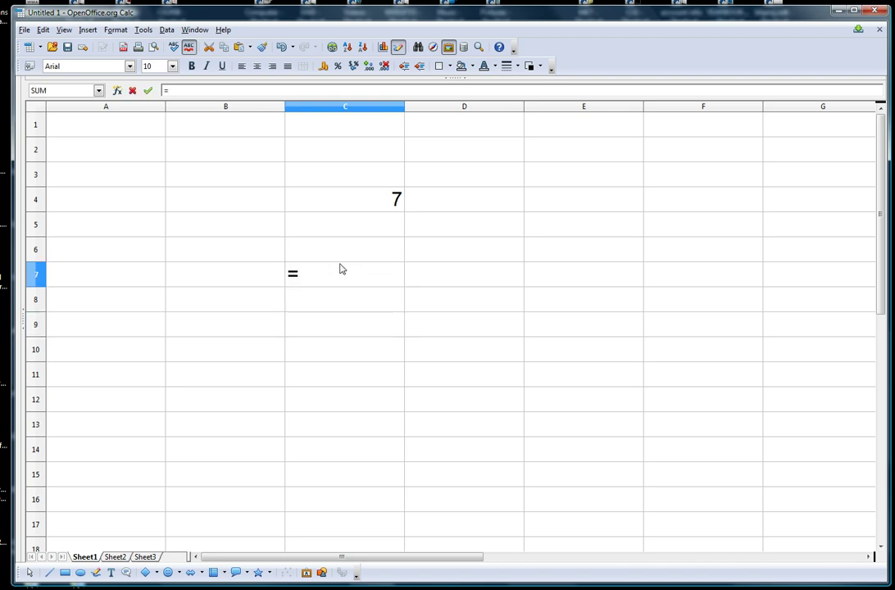
pyautogui.write('9*6')
pyautogui.press('Return')
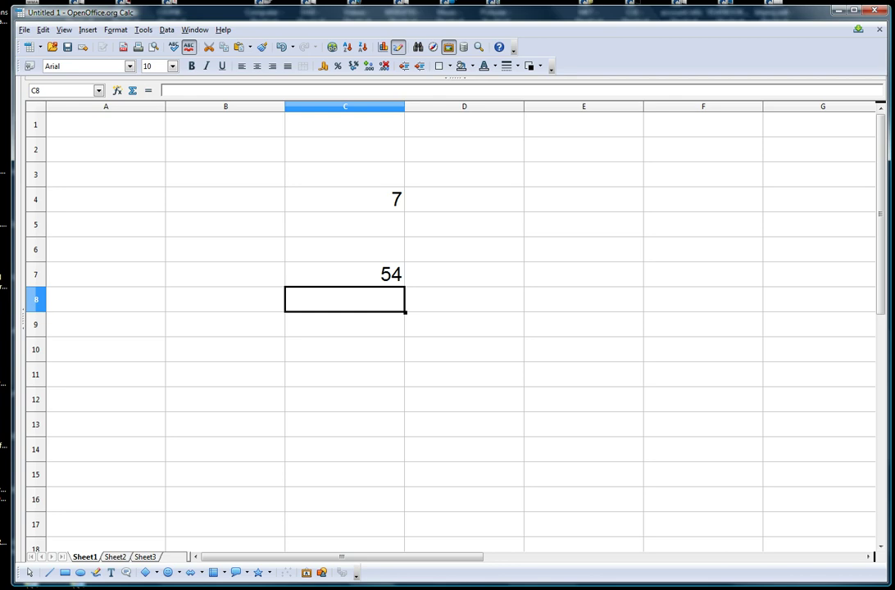
pyautogui.click(358, 202)
pyautogui.moveTo(358, 203); pyautogui.dragTo(367, 326)
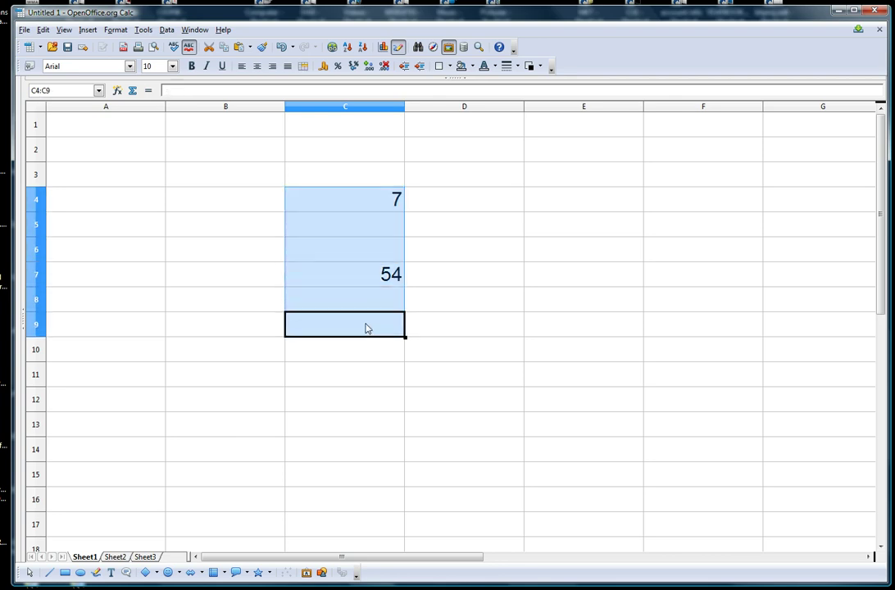
# Step: Delete all contents, including notes, from the selected cells C4:C9
pyautogui.press('Delete')
pyautogui.click(370, 329)
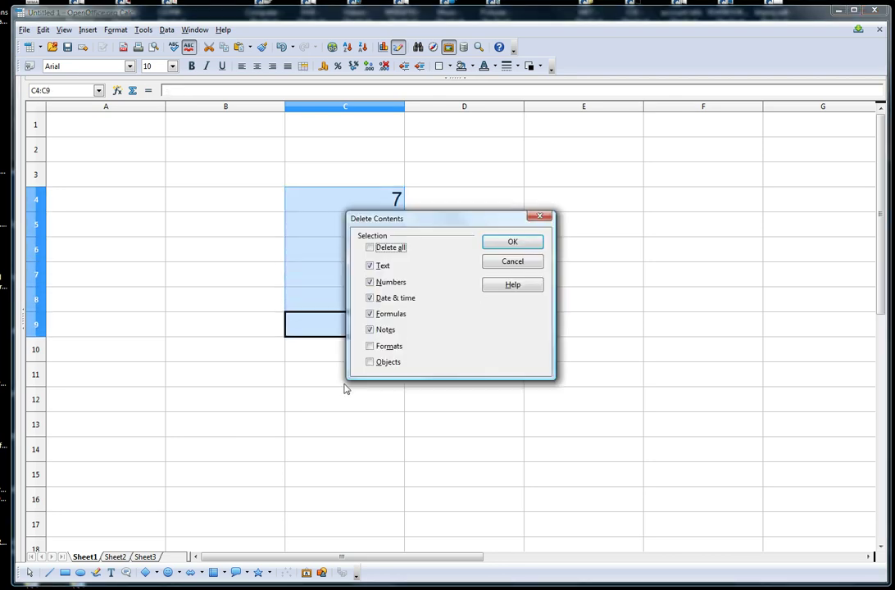
pyautogui.click(370, 248)
pyautogui.click(513, 244)
# Step: Enter 60, 50, 0, 40 and 100 into B4 through B8
pyautogui.click(247, 202)
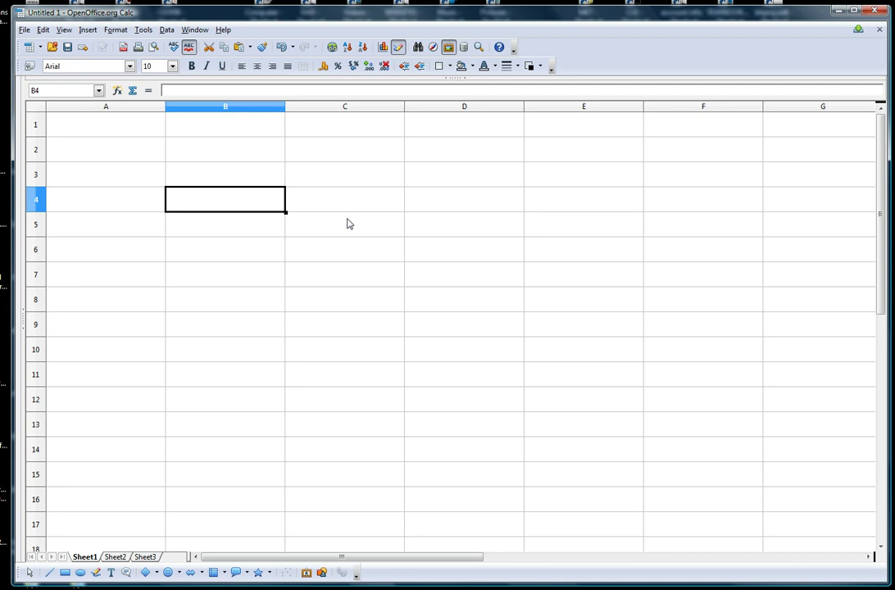
pyautogui.write('60')
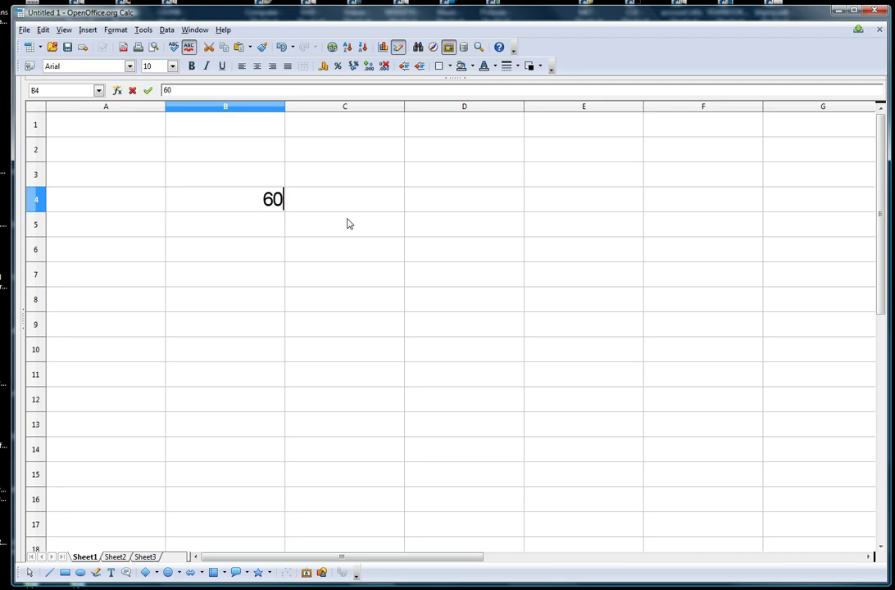
pyautogui.press('Return')
pyautogui.write('50')
pyautogui.press('Return')
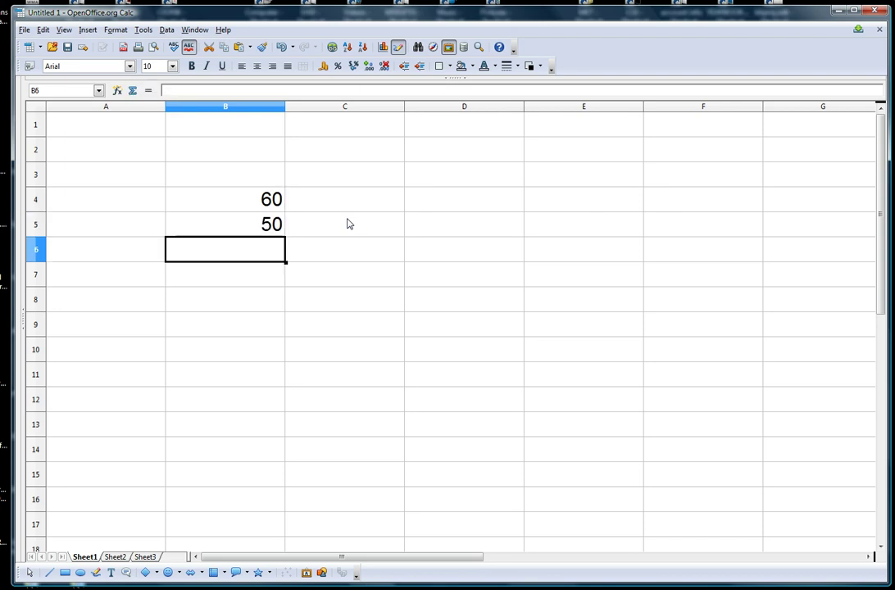
pyautogui.press('Return')
pyautogui.press('Up')
pyautogui.write('0')
pyautogui.press('Return')
pyautogui.write('40')
pyautogui.press('Return')
pyautogui.write('100')
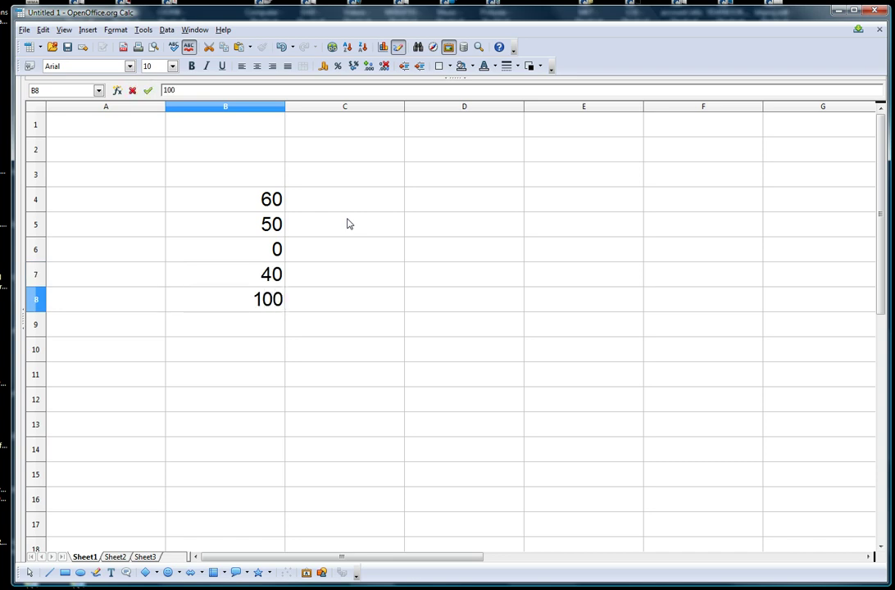
# Step: Total B4:B8 into B9 with the Sum button, giving 250
pyautogui.click(242, 207)
pyautogui.moveTo(243, 206); pyautogui.dragTo(275, 312)
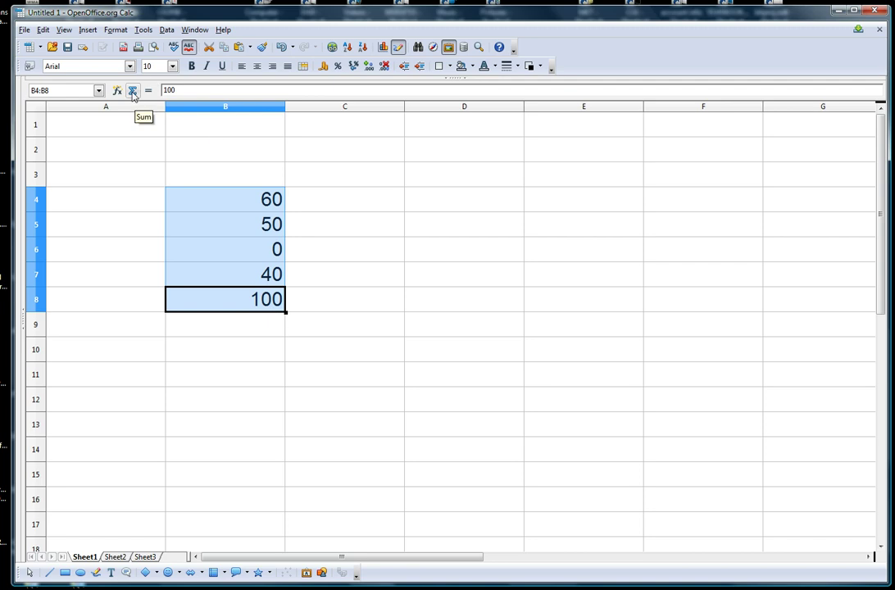
pyautogui.click(132, 91)
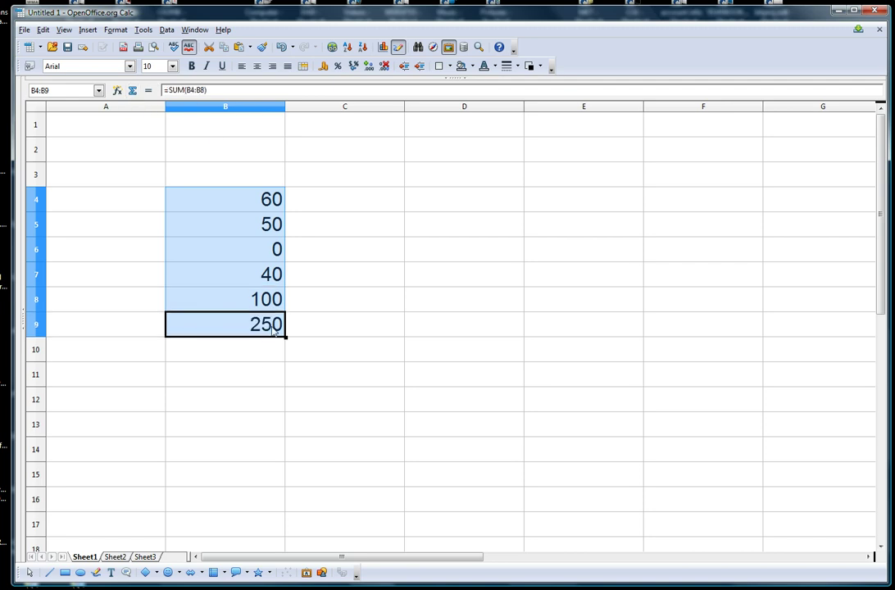
pyautogui.click(258, 353)
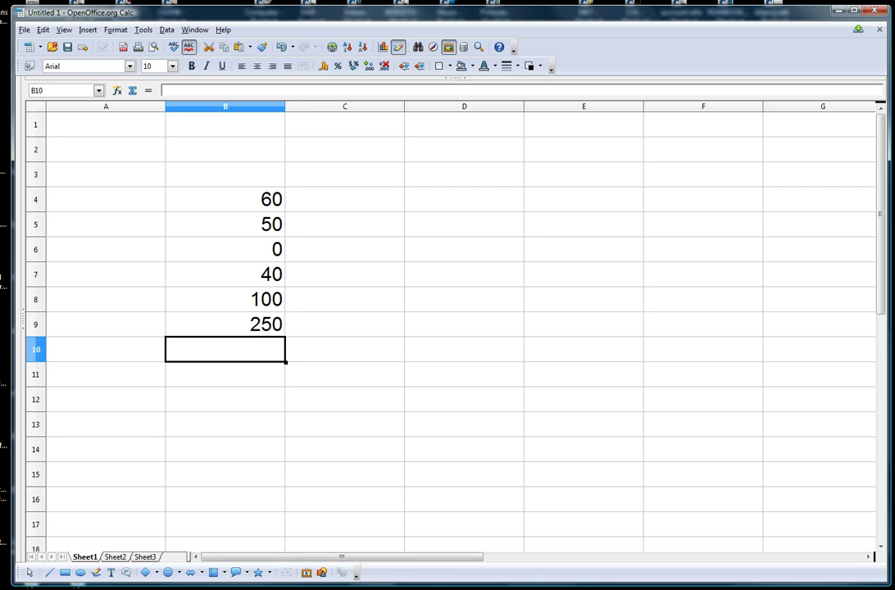
# Step: Replace SUM with AVERAGE in B9's formula so it shows 50
pyautogui.click(225, 329)
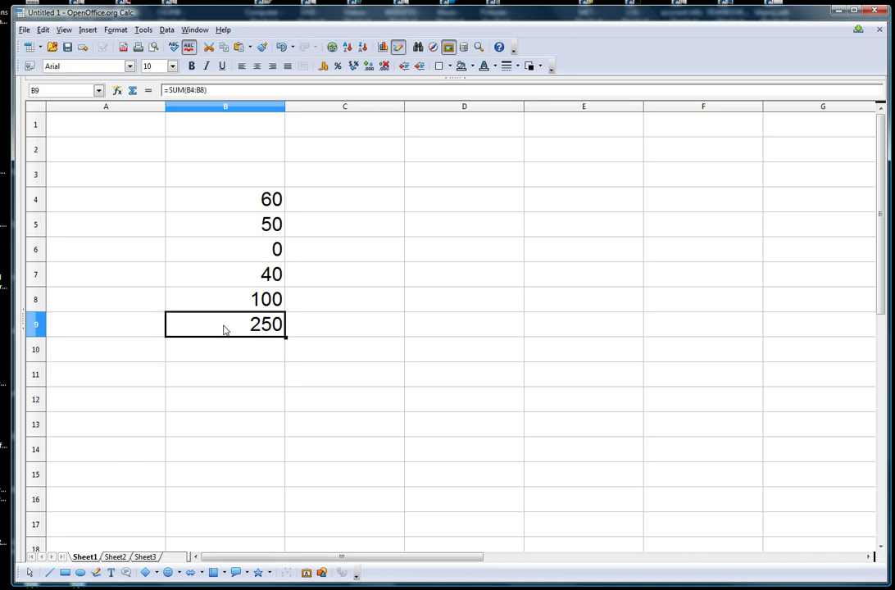
pyautogui.click(169, 90)
pyautogui.doubleClick(176, 90)
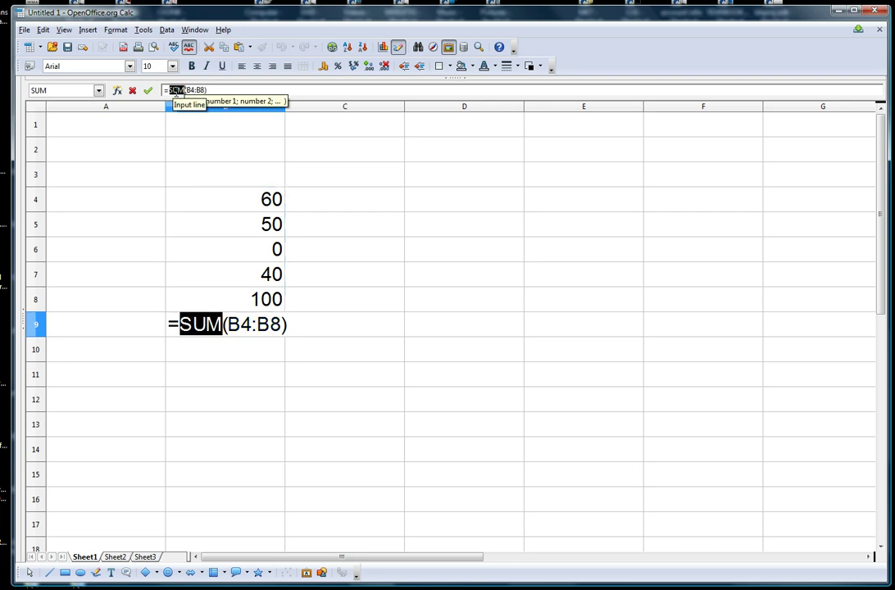
pyautogui.write('ave')
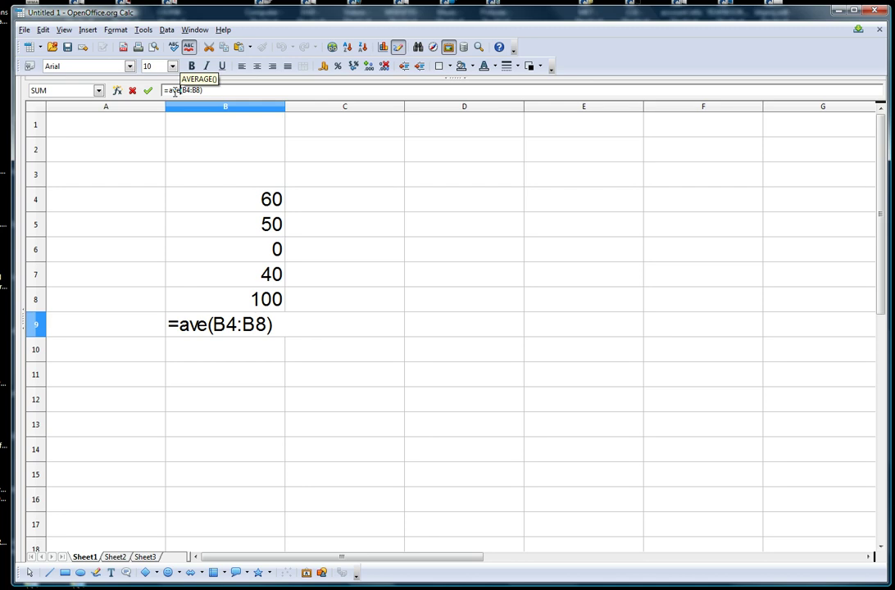
pyautogui.write('rage')
pyautogui.press('Return')
pyautogui.press('Return')
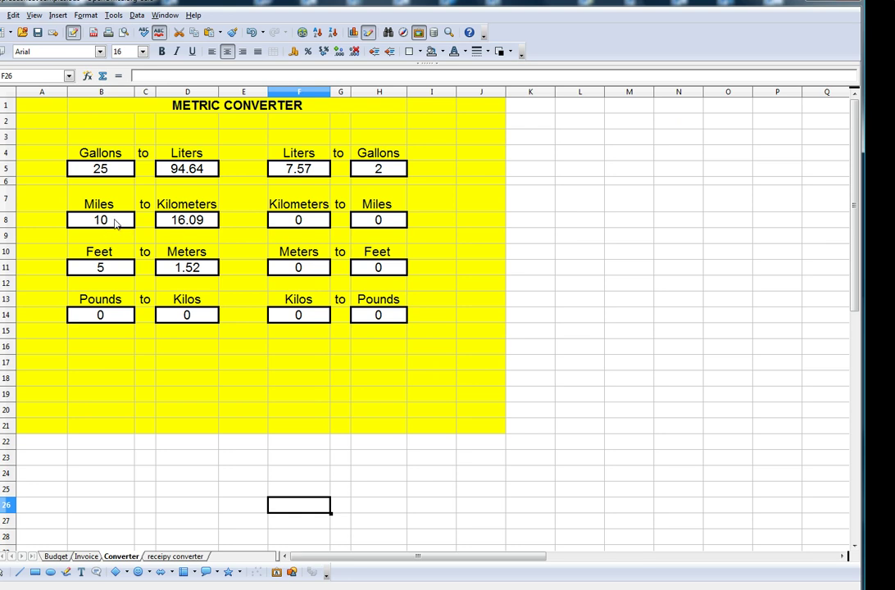
# Step: Change the miles value in B8 from 10 to 1, giving 1.61 kilometers
pyautogui.doubleClick(117, 221)
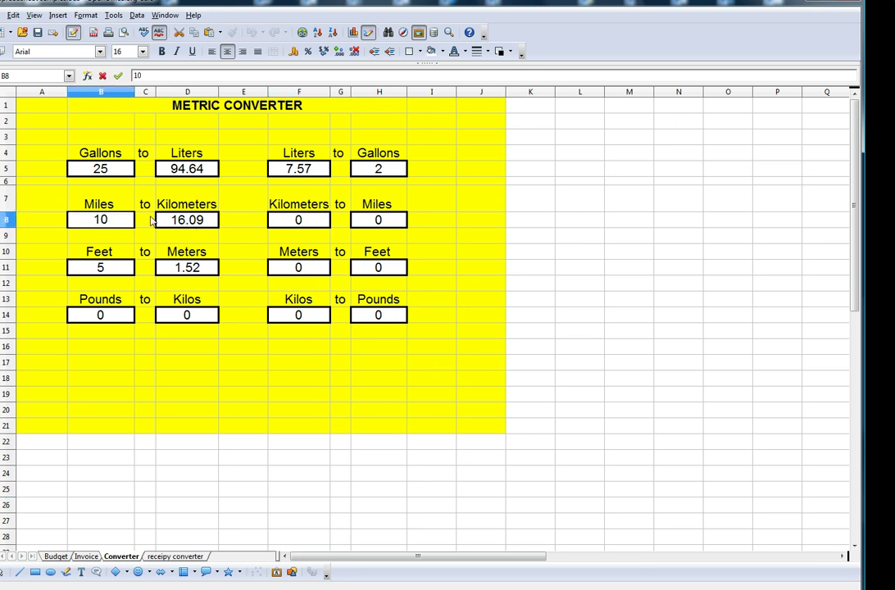
pyautogui.moveTo(115, 220); pyautogui.dragTo(82, 218)
pyautogui.write('1')
pyautogui.press('Return')
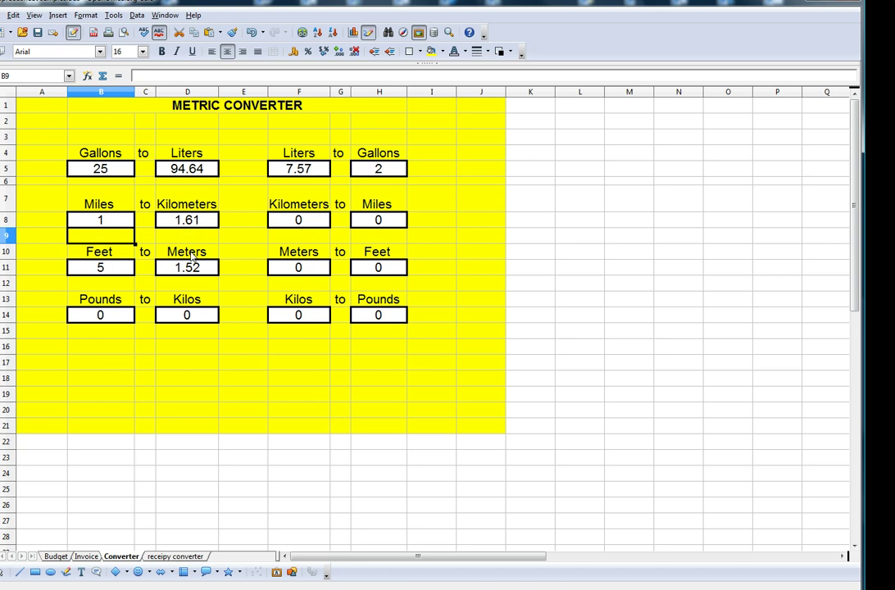
# Step: Set the meters value in F11 to 5, converting to 16.4 feet
pyautogui.click(297, 268)
pyautogui.doubleClick(300, 267)
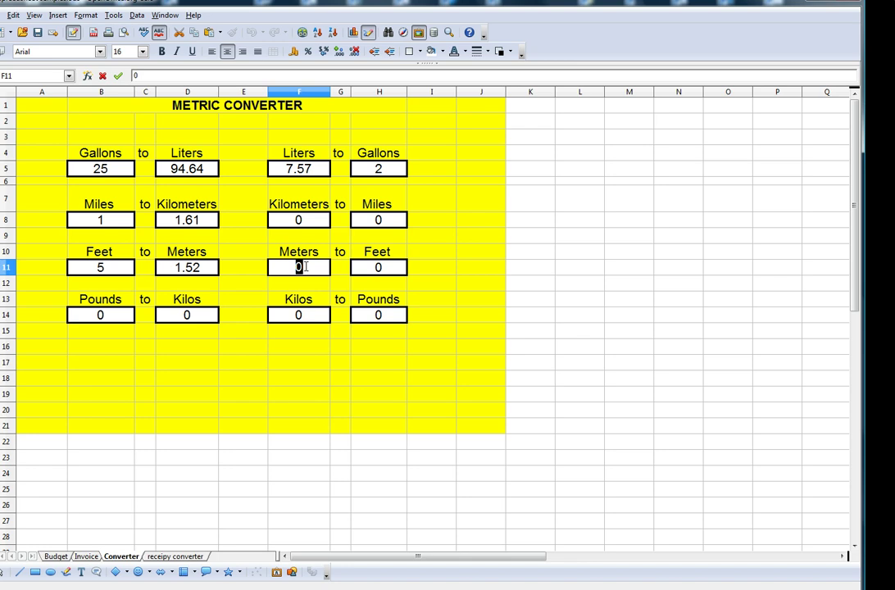
pyautogui.write('5')
pyautogui.press('Return')
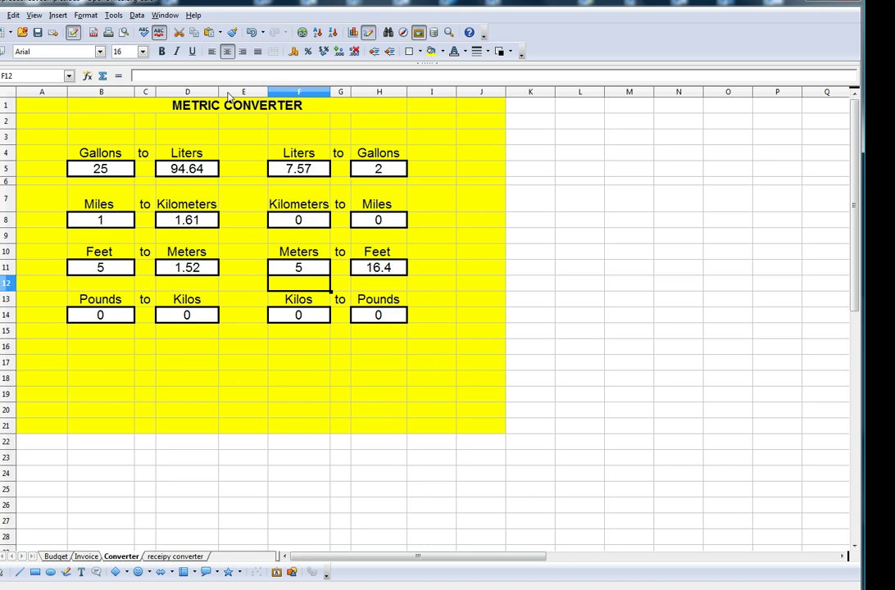
# Step: On the receipy converter sheet, change B2 from 5 to 10 dozen cookies and review the rescaled amounts
pyautogui.click(175, 557)
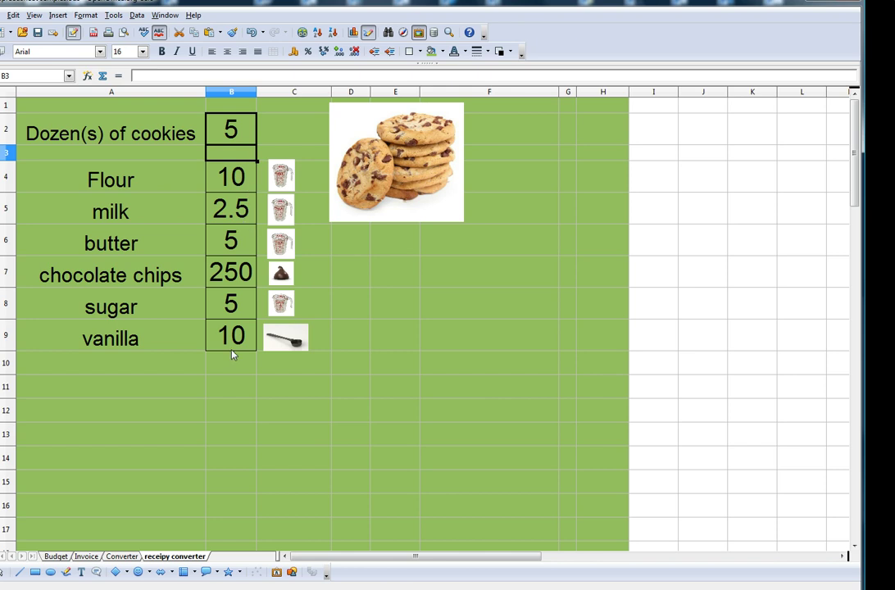
pyautogui.click(232, 135)
pyautogui.doubleClick(137, 75)
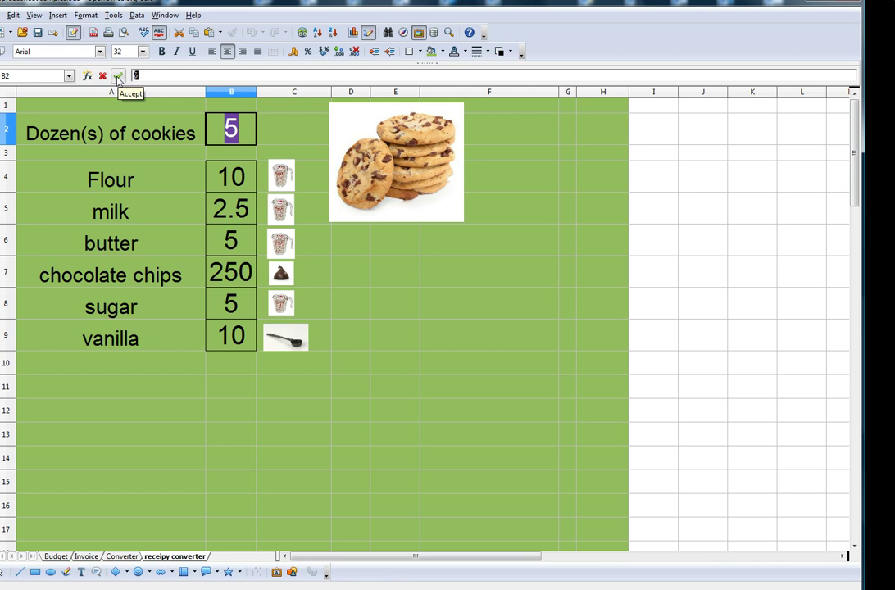
pyautogui.write('10')
pyautogui.press('Return')
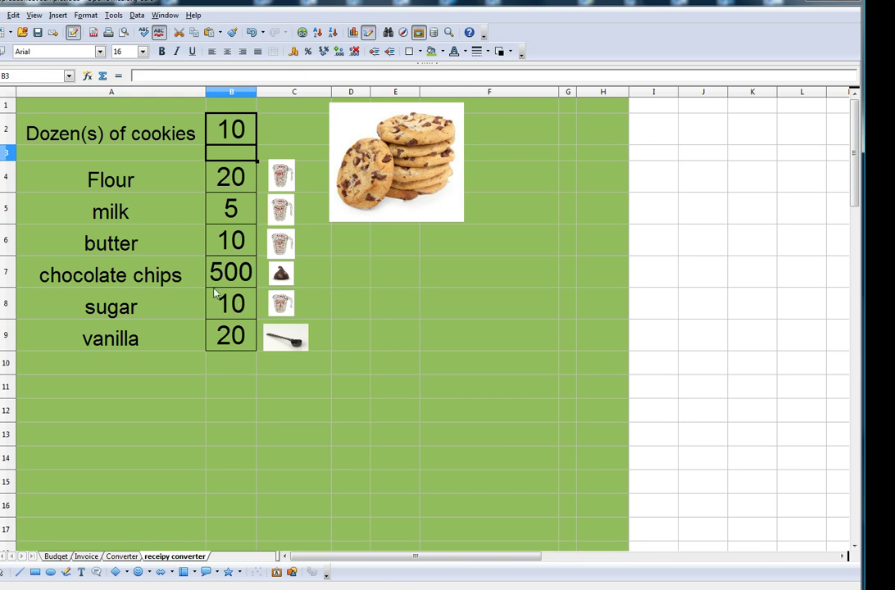
pyautogui.moveTo(232, 273); pyautogui.dragTo(231, 304)
pyautogui.click(168, 405)
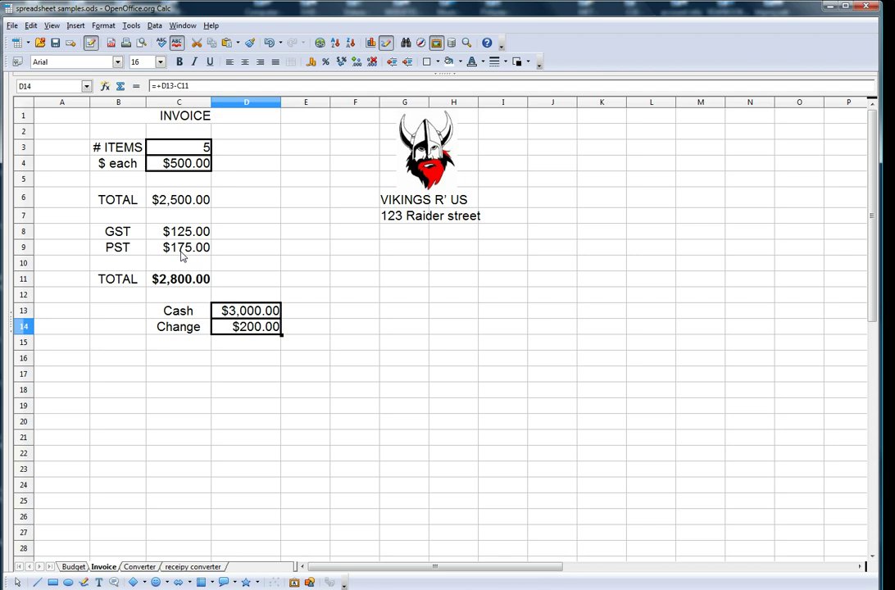
# Step: Switch to the Budget sheet to view expenses, earnings and balance
pyautogui.click(73, 567)
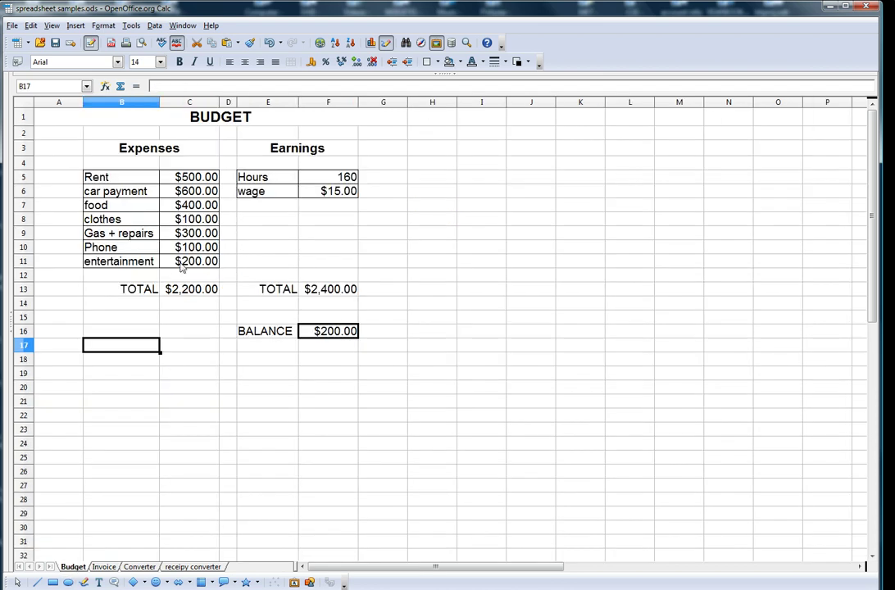